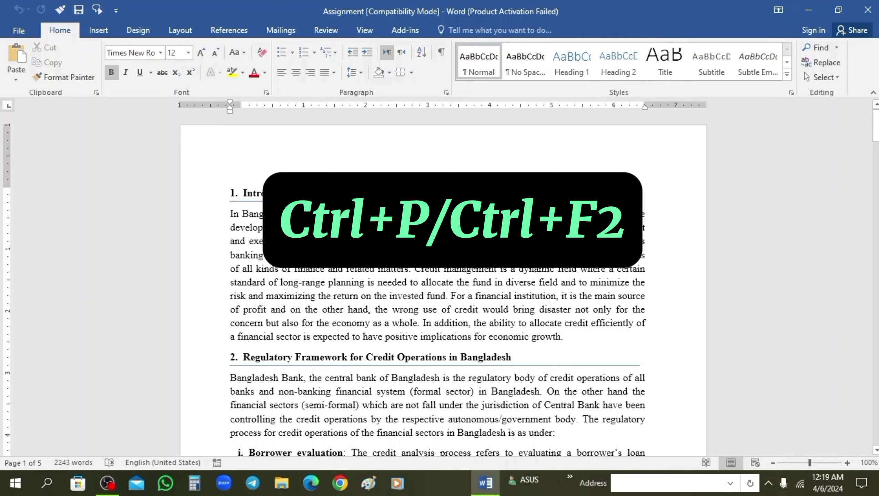
Open the print settings for the document, raise the number of copies to 5, and return it to 1
key(ctrl+p)
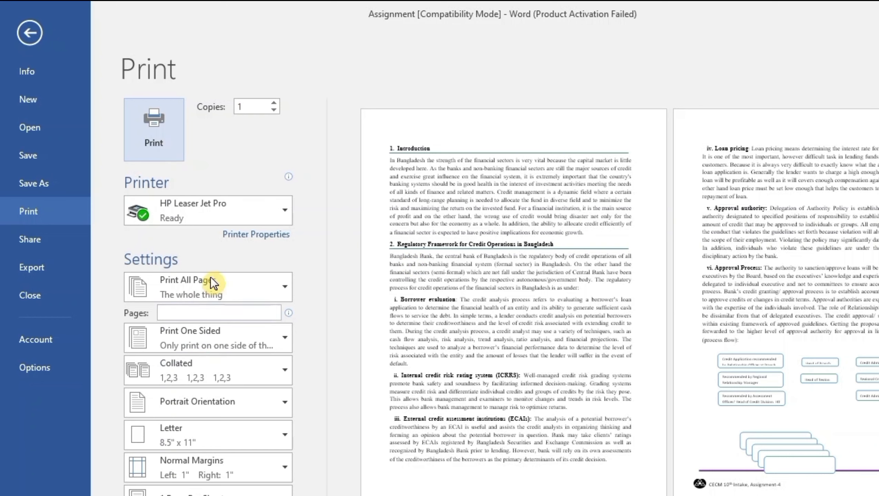
click(274, 102)
click(274, 102)
click(274, 102)
click(274, 103)
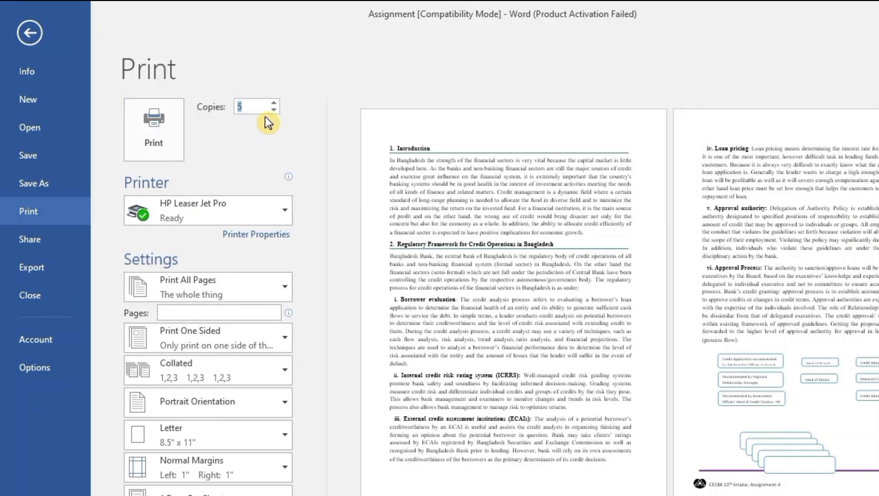
click(271, 110)
click(271, 111)
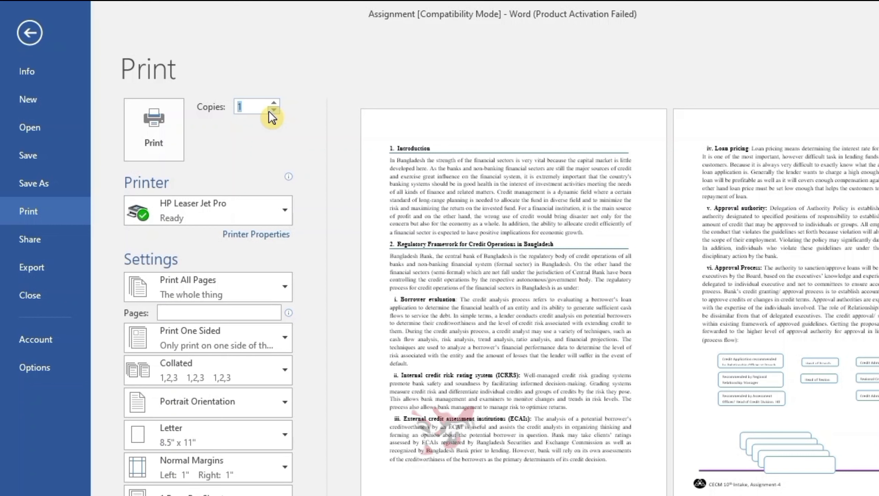
Switch the printer to Fax and back to HP Leaser Jet Pro
click(241, 214)
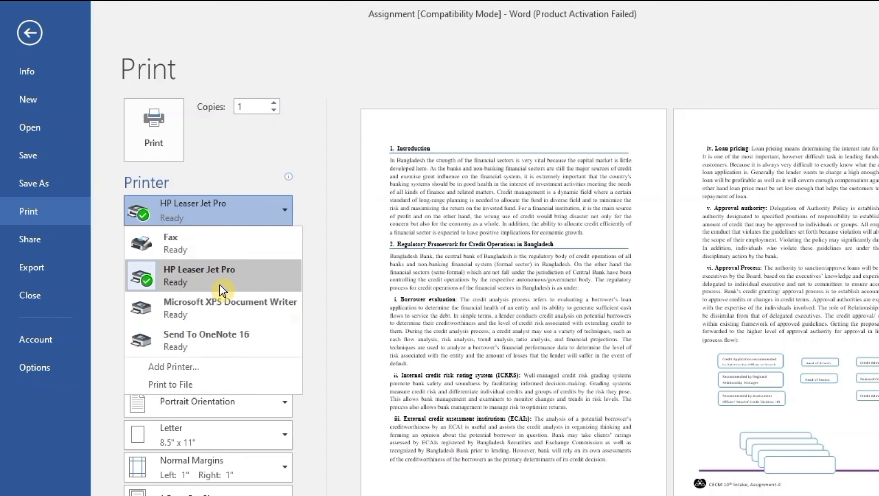
click(262, 235)
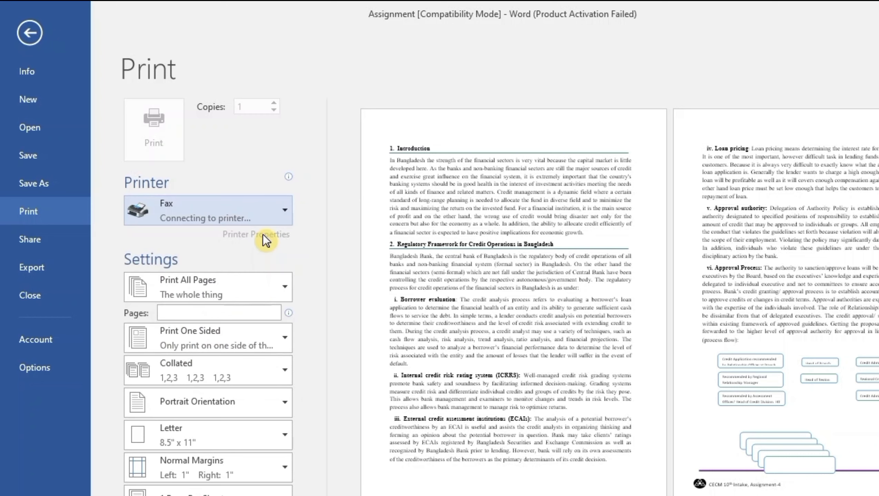
click(248, 218)
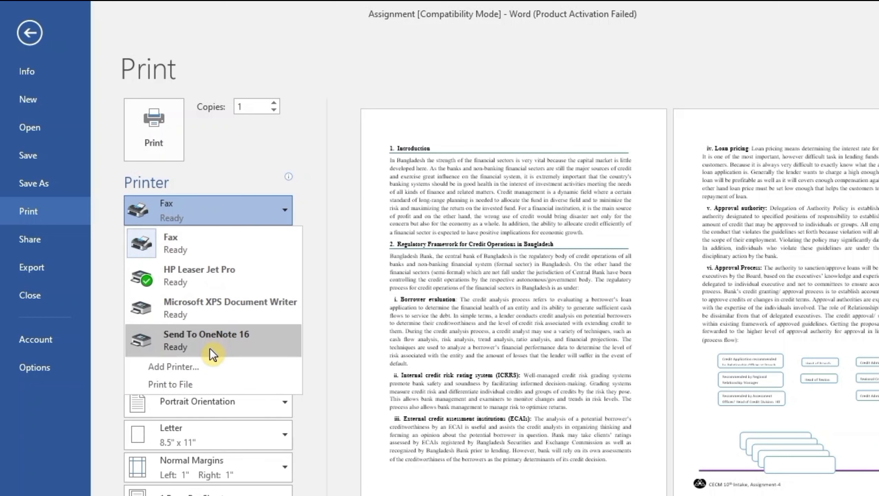
click(212, 278)
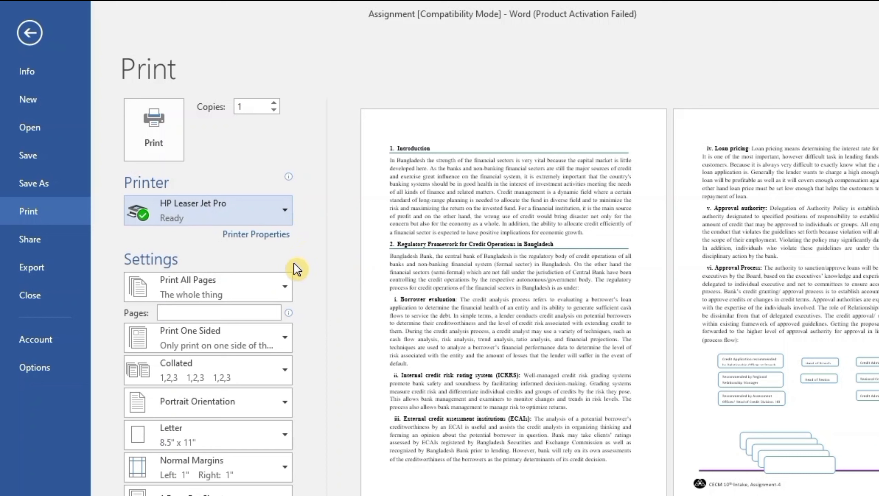
Select the paragraph under the Introduction heading in the document and set the print range to Print Selection
click(241, 289)
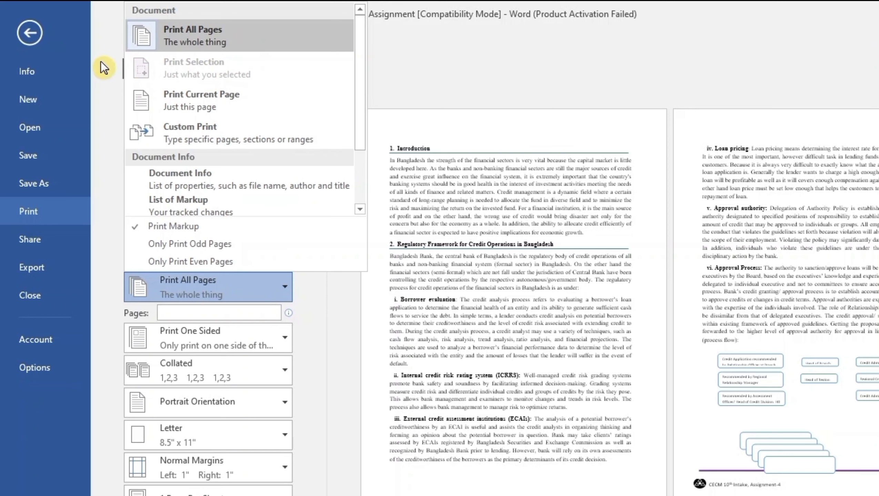
click(31, 34)
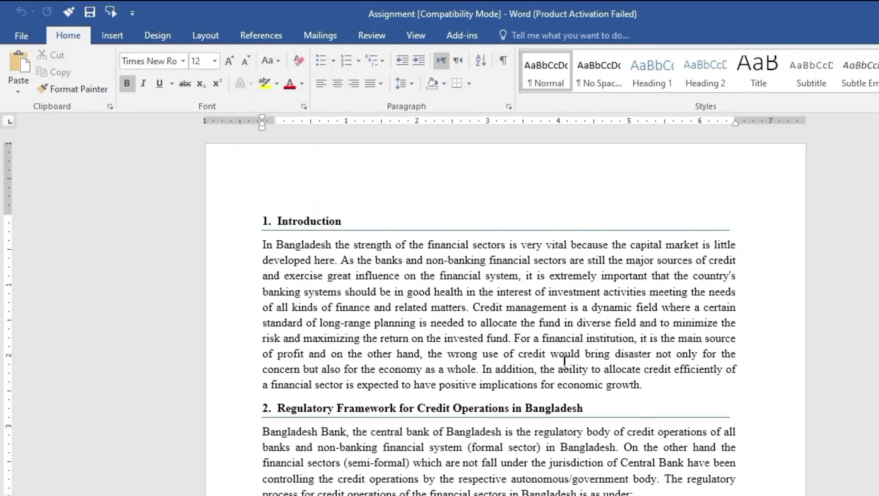
drag(642, 384, 261, 247)
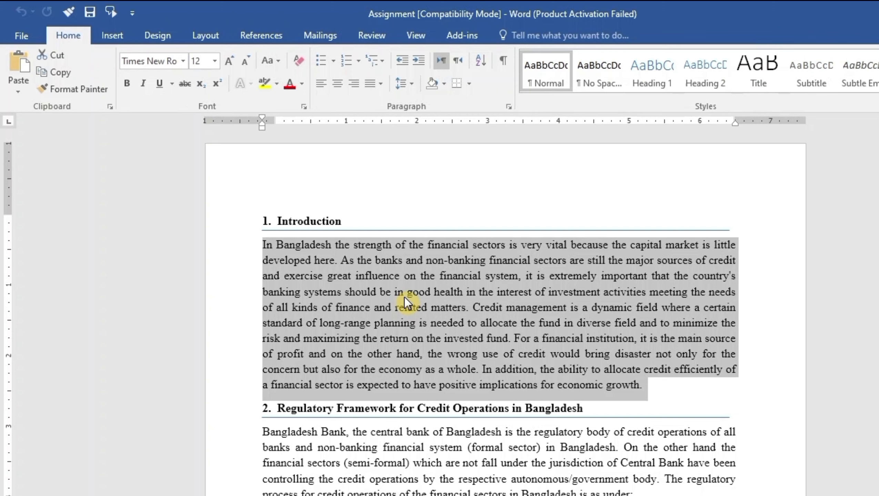
key(ctrl+p)
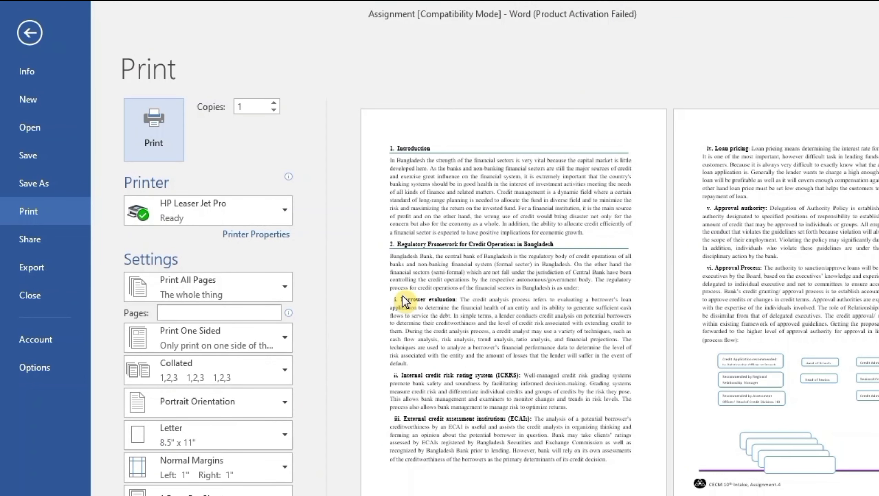
click(229, 283)
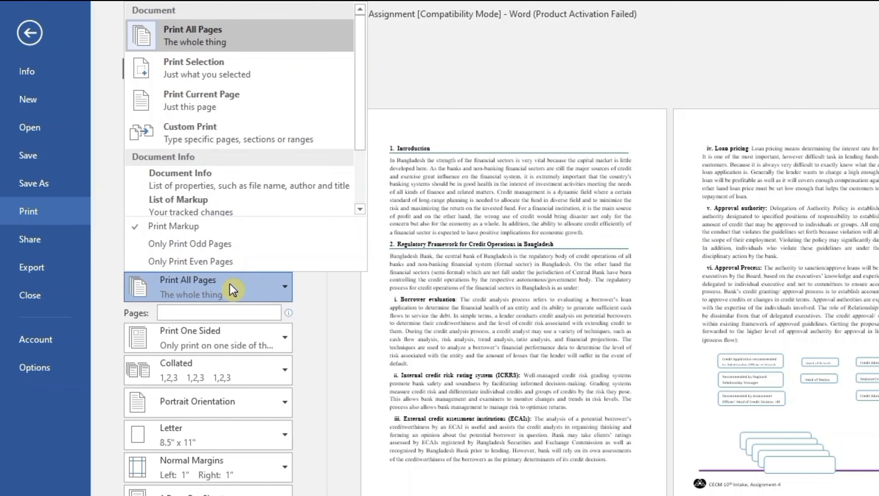
click(203, 78)
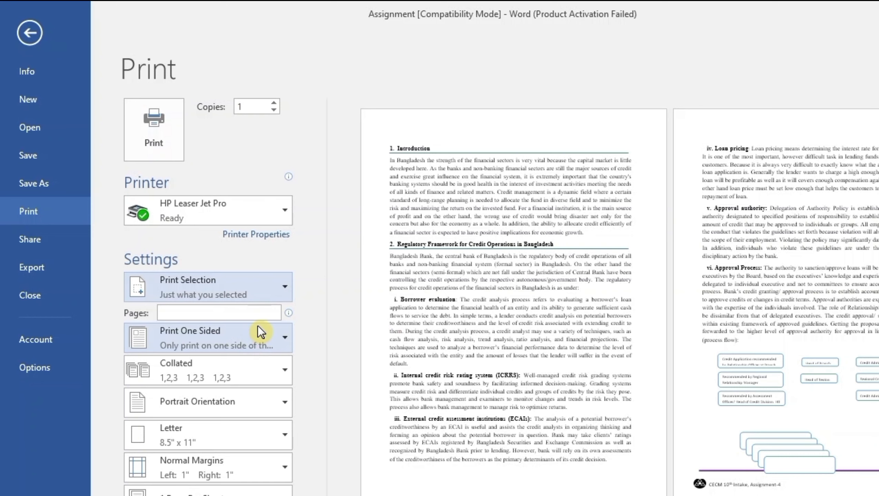
Change the print range to Print Current Page, and switch it to Custom Print with pages 1-3
click(240, 294)
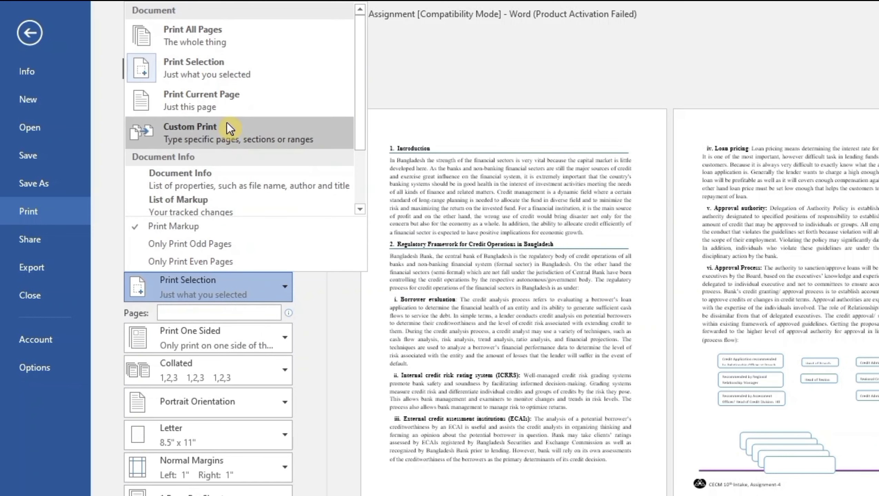
click(223, 102)
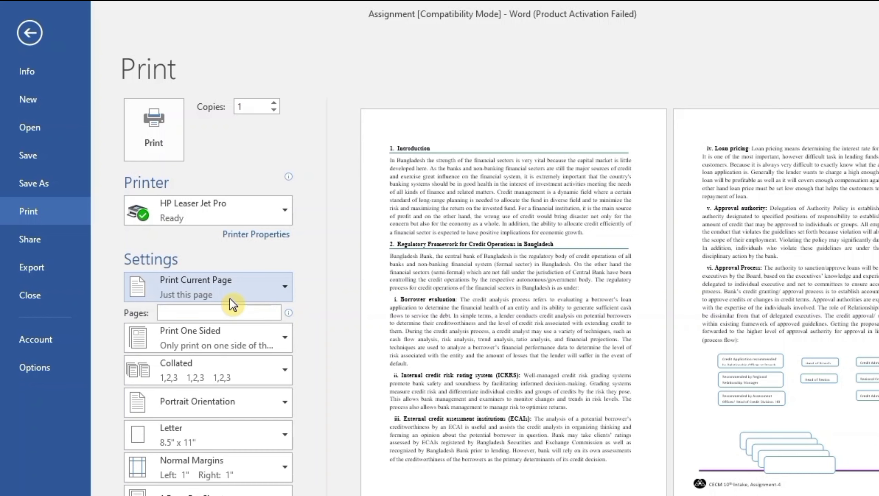
click(228, 290)
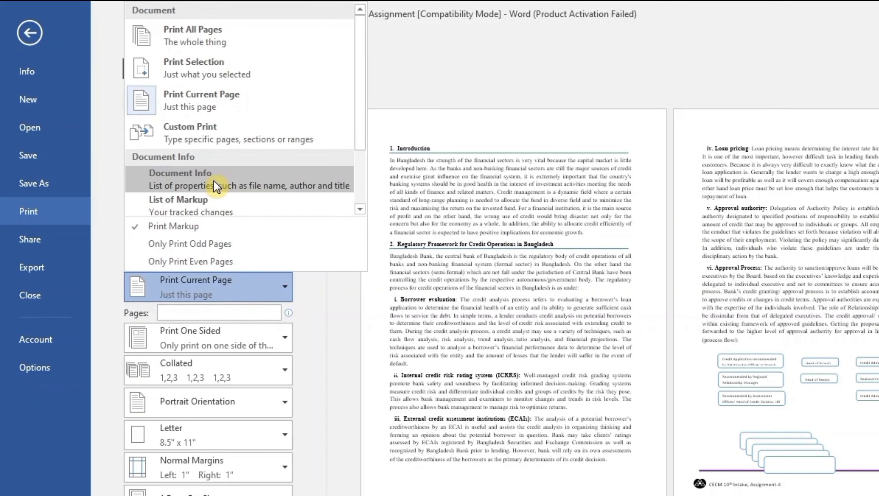
click(212, 136)
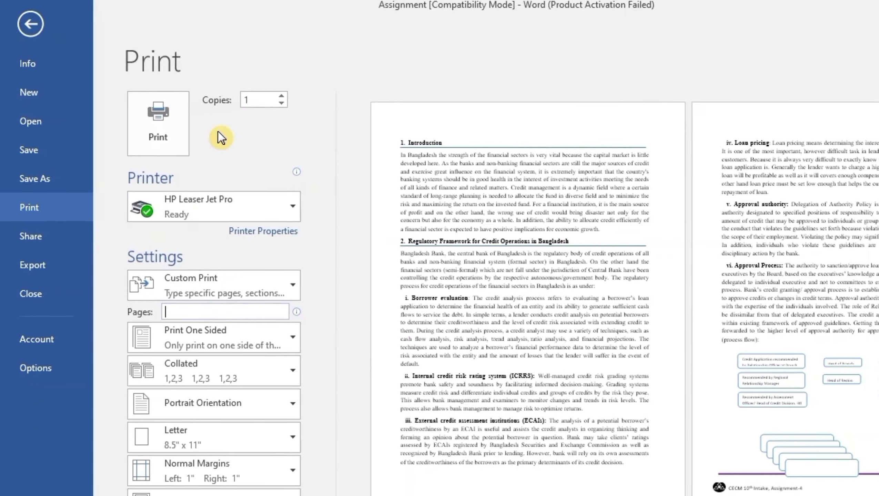
click(171, 314)
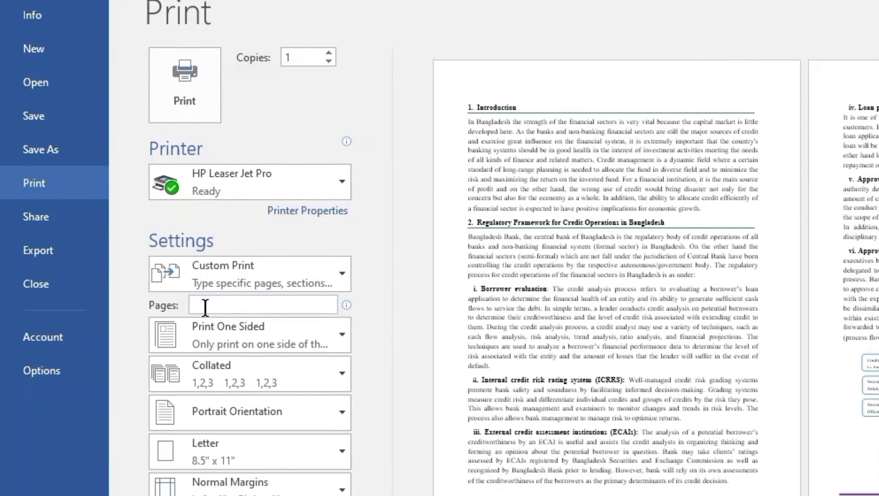
text(1)
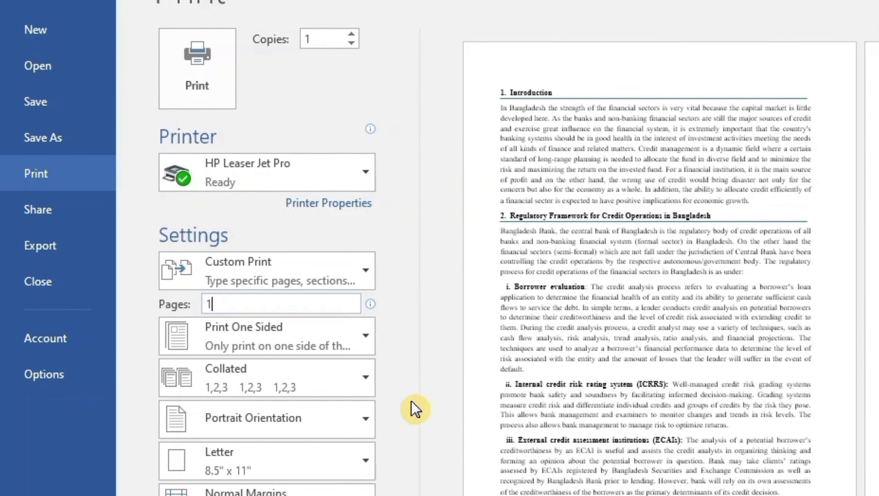
text(-3)
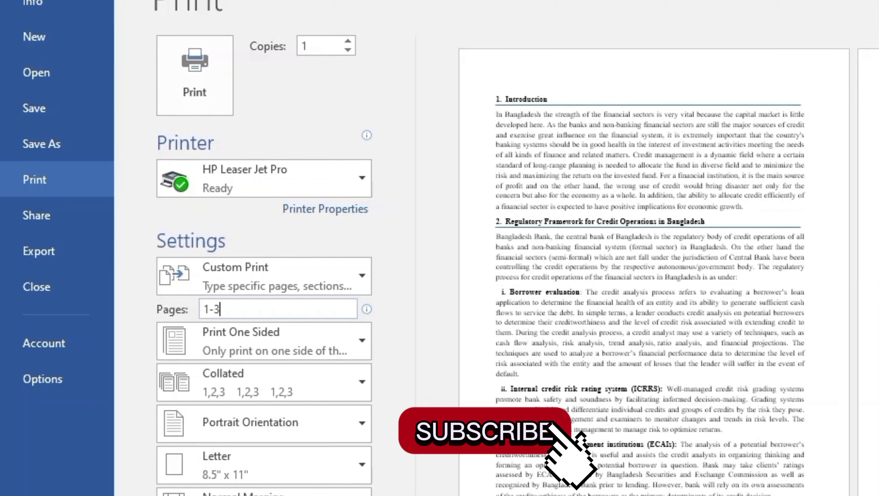
Replace the custom page range with the individual pages 1,2,5,7
key(BackSpace)
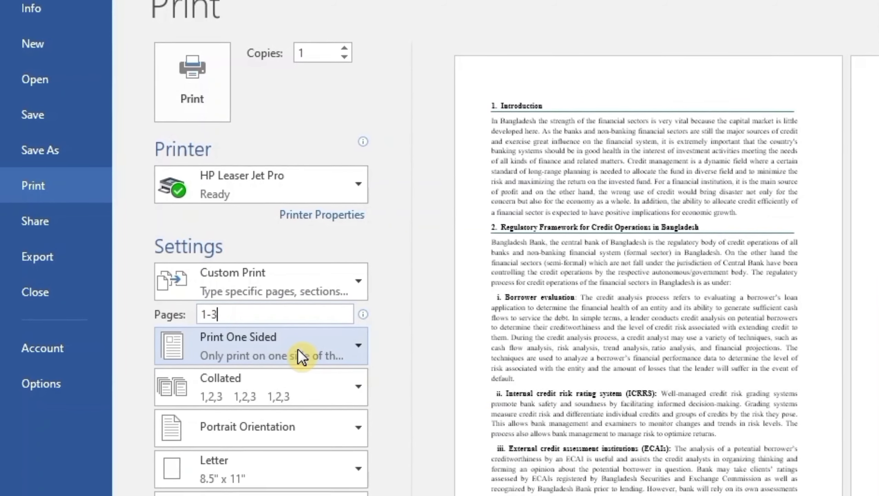
key(BackSpace)
key(BackSpace)
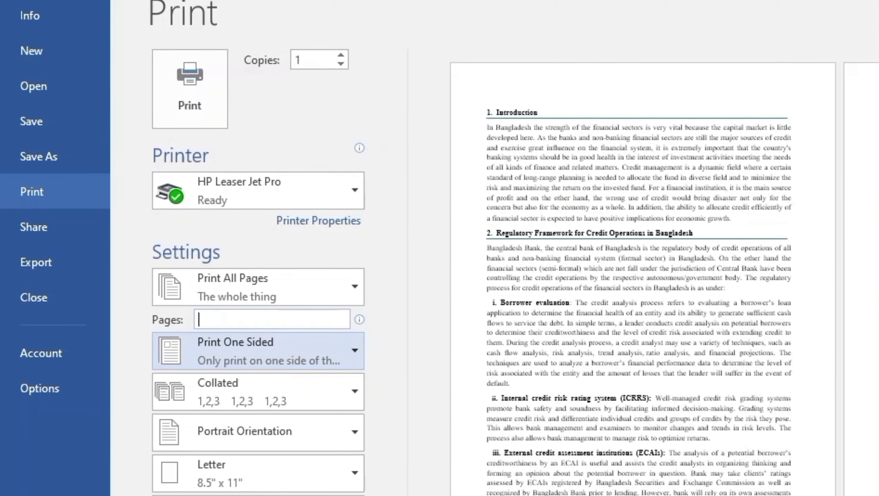
text(1)
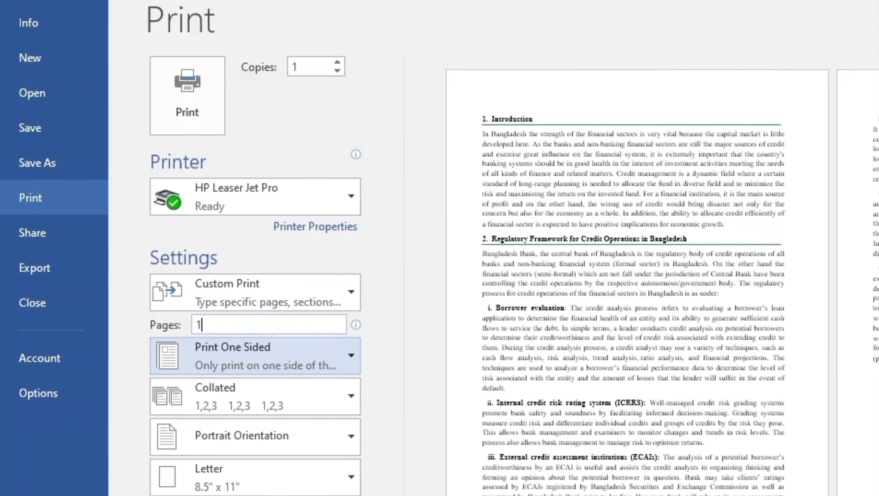
text(,2,5,)
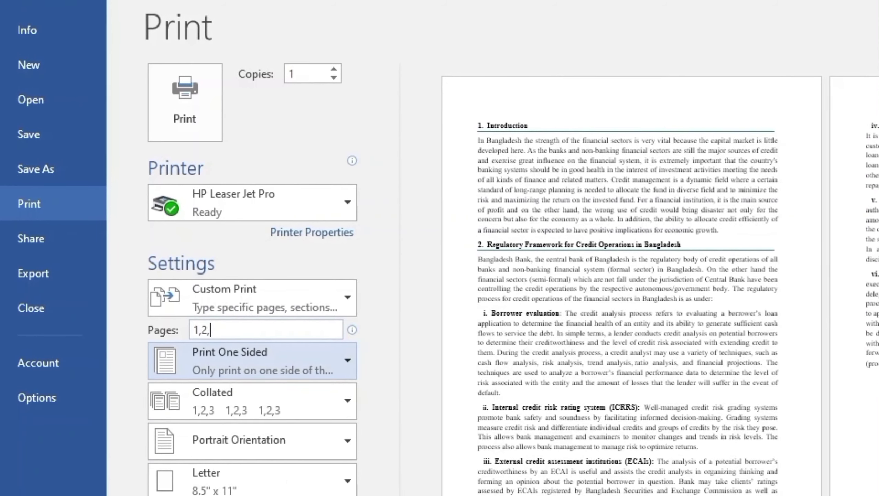
text(7)
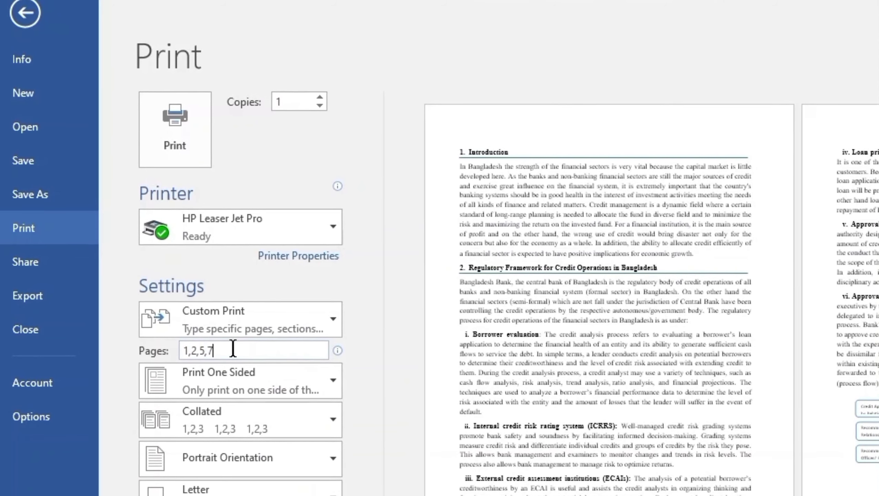
Clear the custom page list so that the whole document is printed
drag(210, 353, 174, 352)
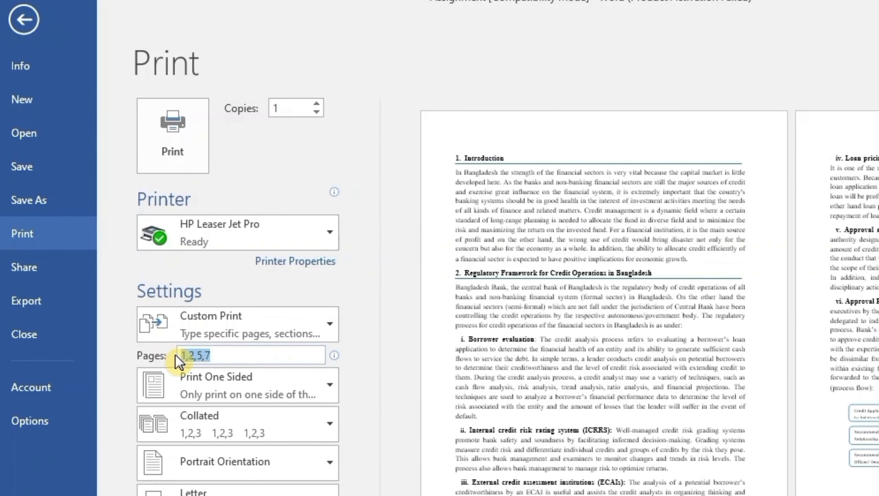
key(BackSpace)
mouse_move(336, 356)
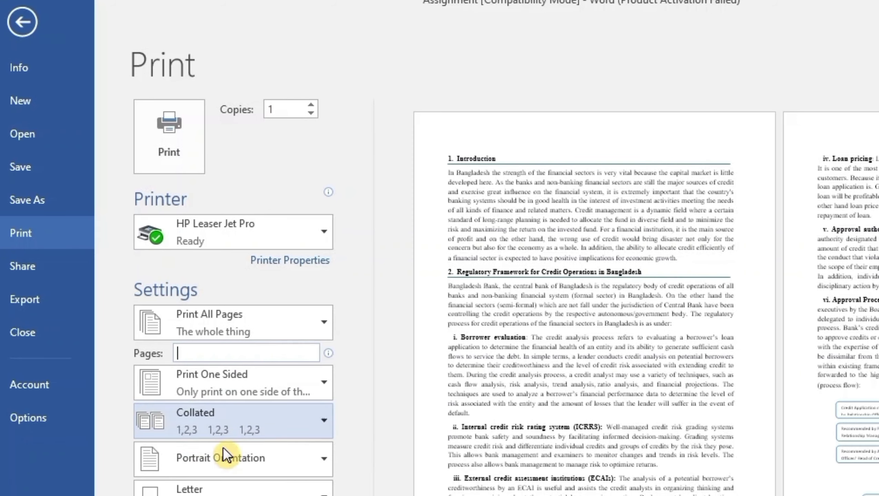
Keep the job on Print One Sided and set the page collation to Uncollated
click(226, 380)
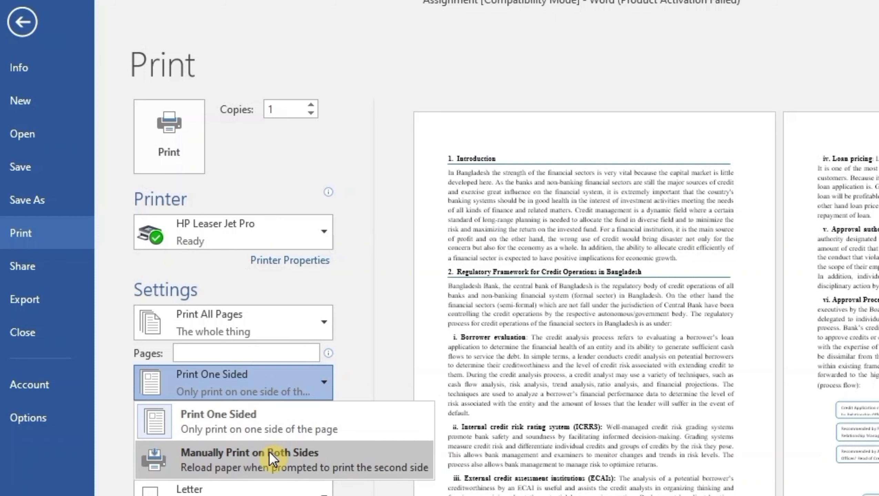
click(296, 414)
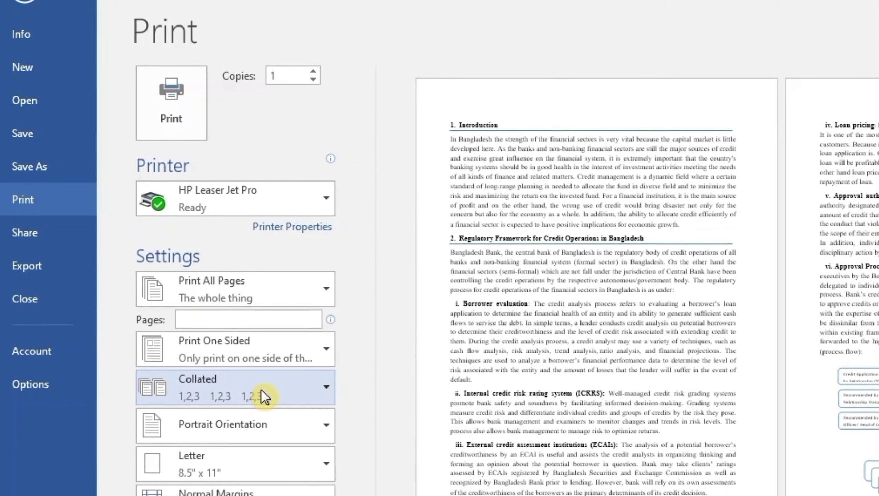
click(261, 398)
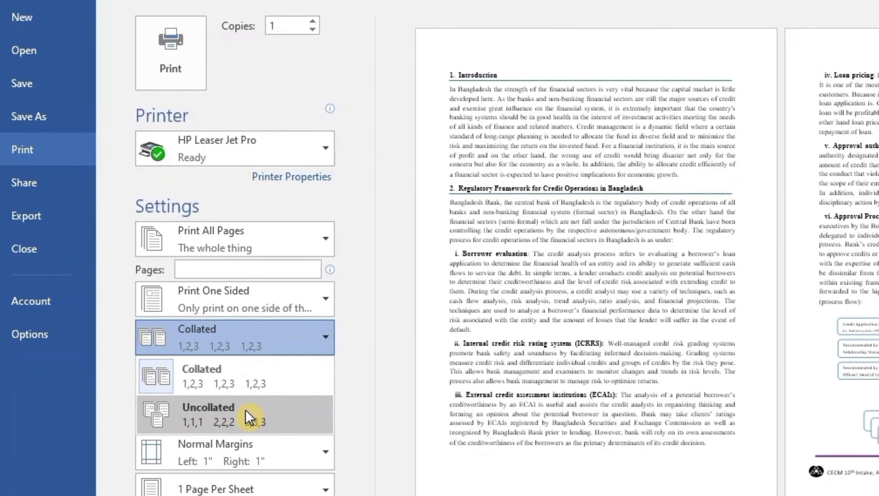
click(245, 413)
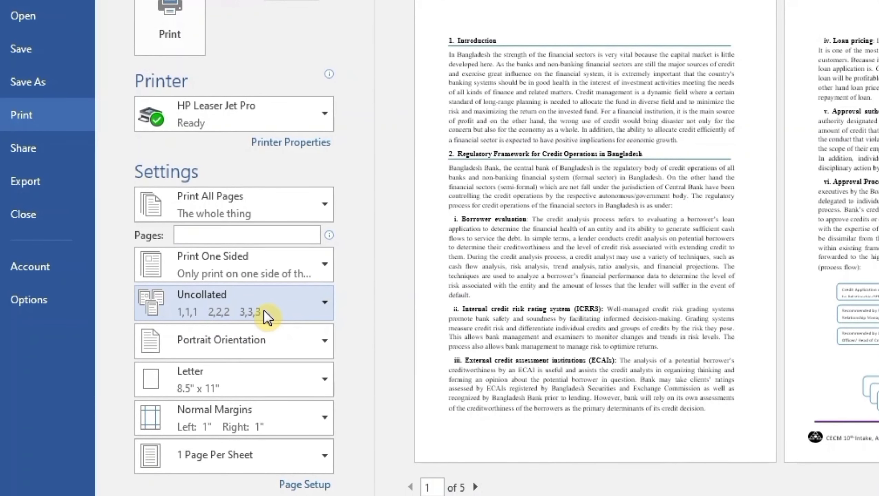
Keep Portrait Orientation and set the paper size to A4 (8.27" x 11.69")
click(274, 338)
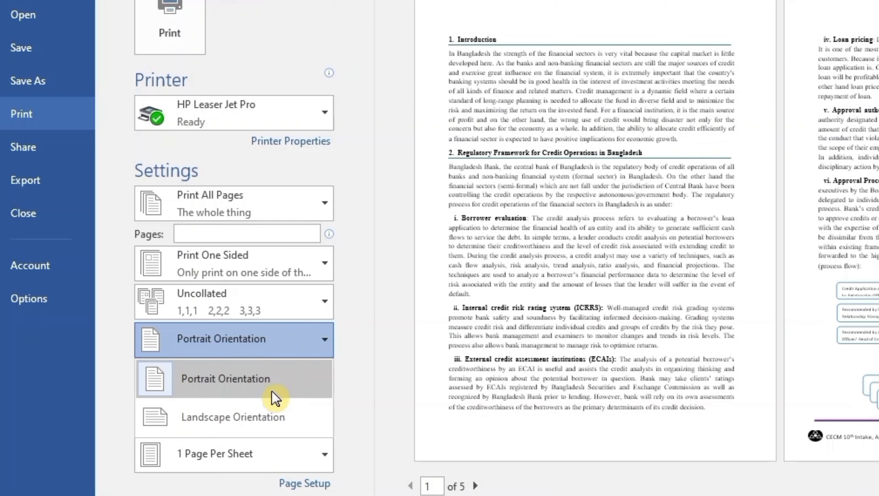
click(272, 377)
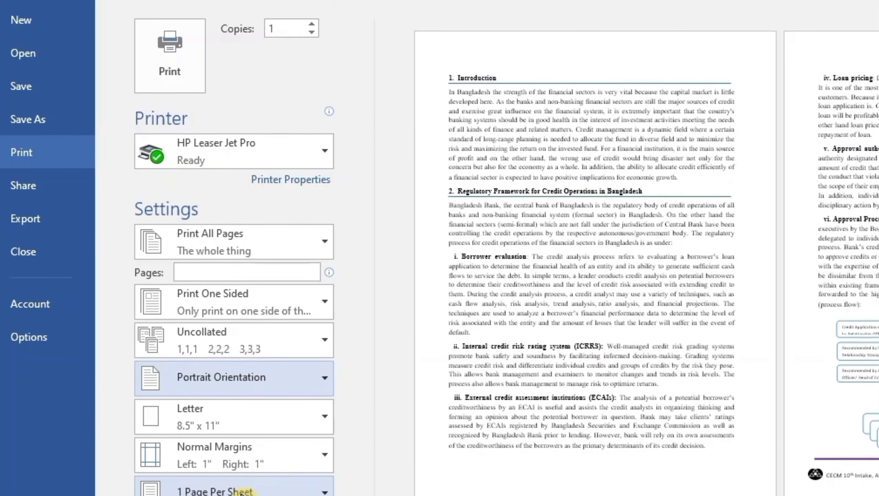
click(242, 397)
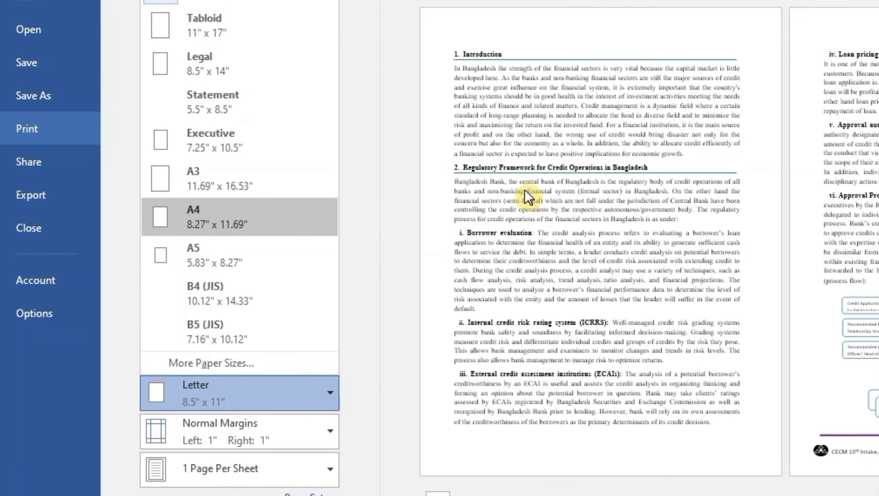
click(247, 217)
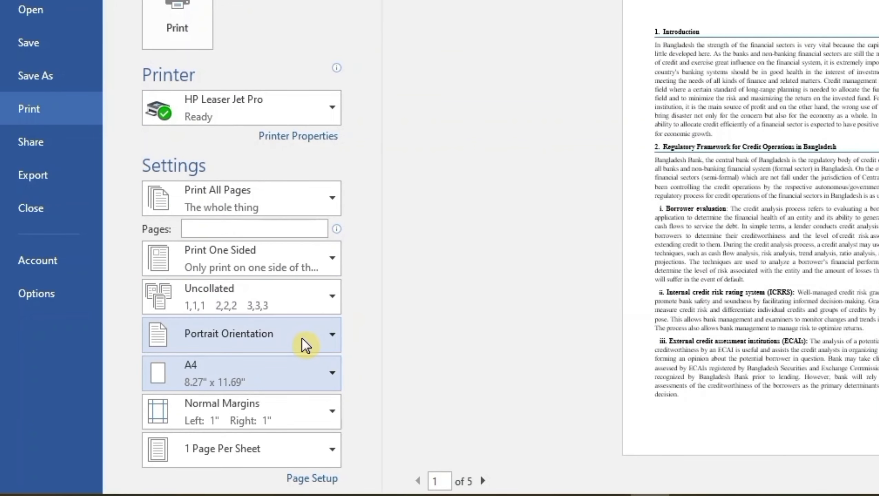
In the custom margins, try a top margin of 0.8" and restore it to 1"
click(265, 411)
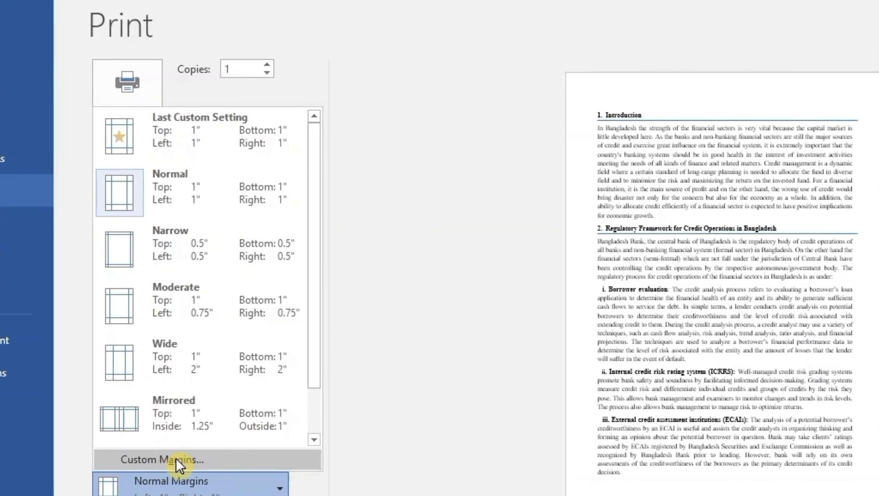
click(226, 456)
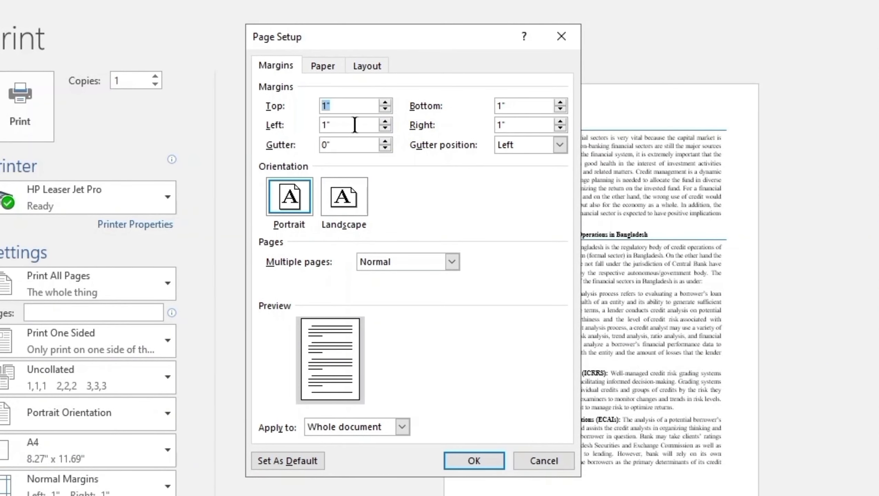
double_click(385, 110)
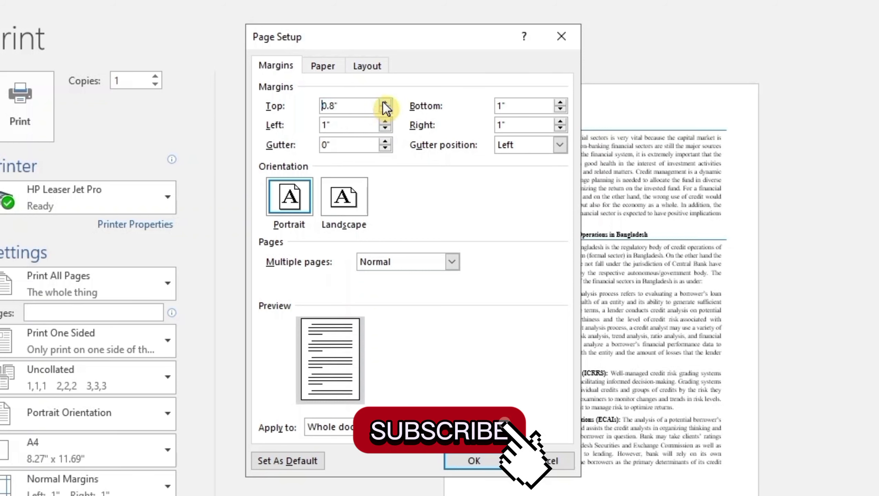
double_click(385, 103)
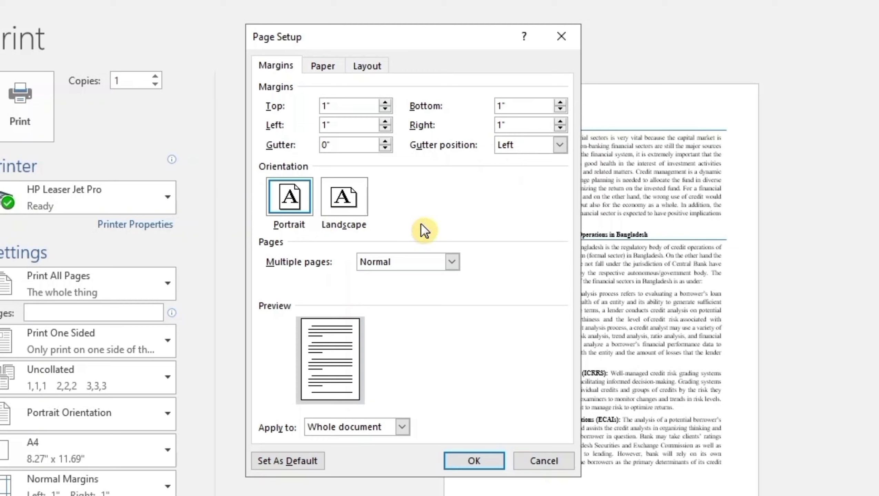
Review the paper and layout options in Page Setup and accept the page settings for the whole document
click(323, 66)
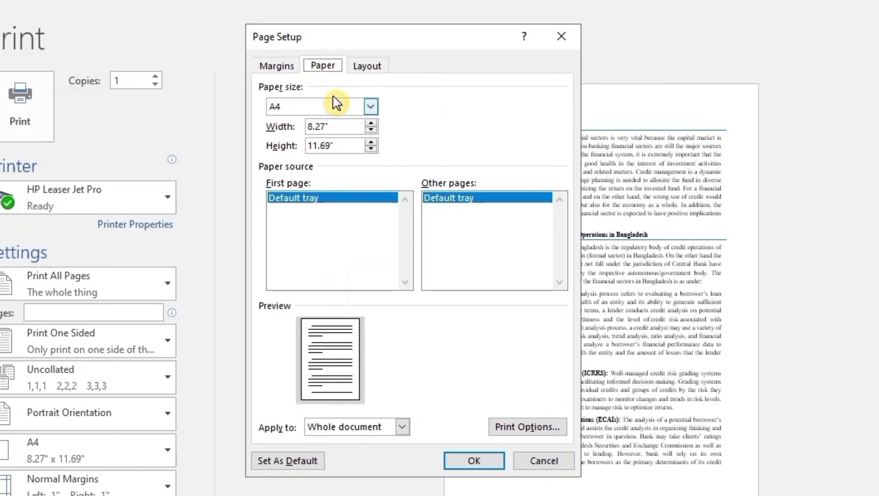
click(360, 71)
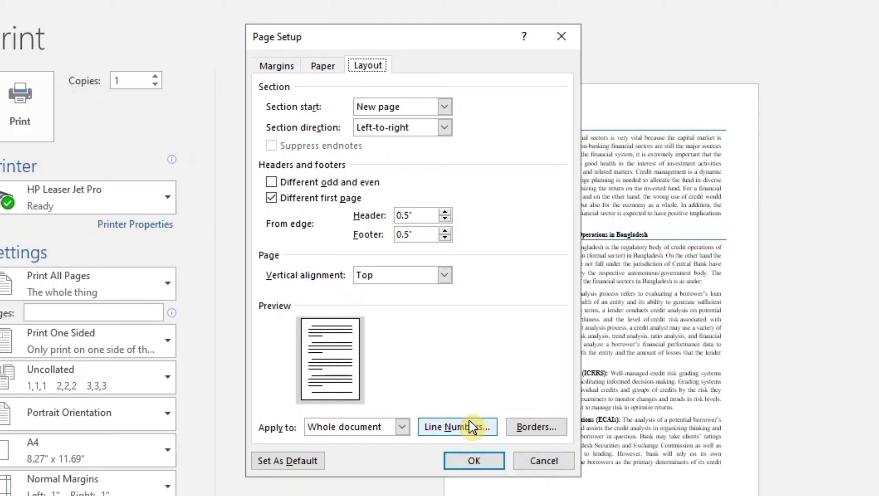
click(285, 67)
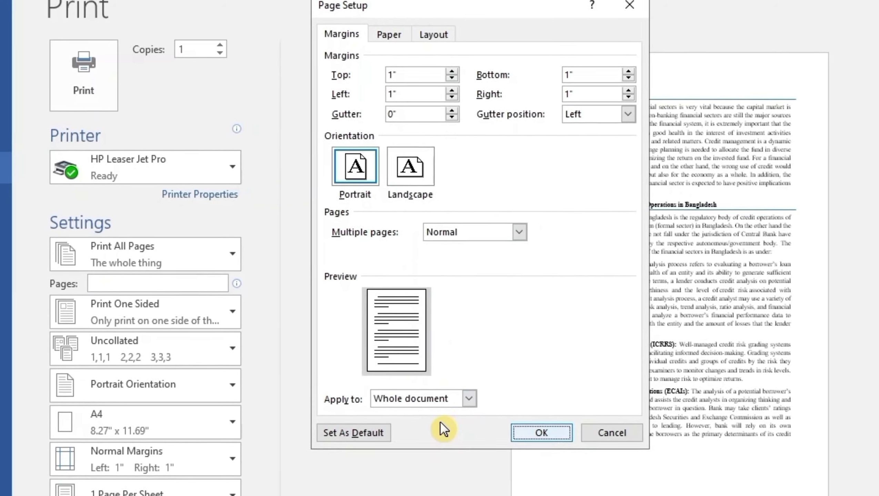
click(474, 461)
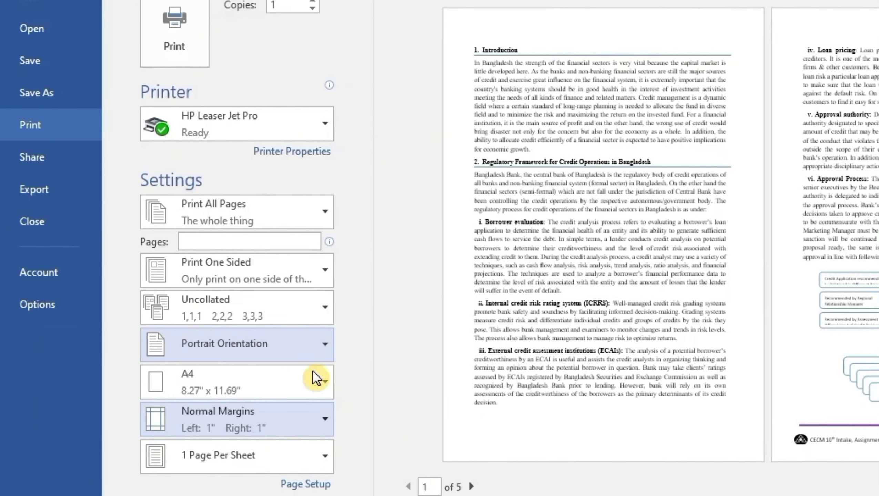
Try printing 2 Pages Per Sheet and change the setting to 4 Pages Per Sheet
click(225, 478)
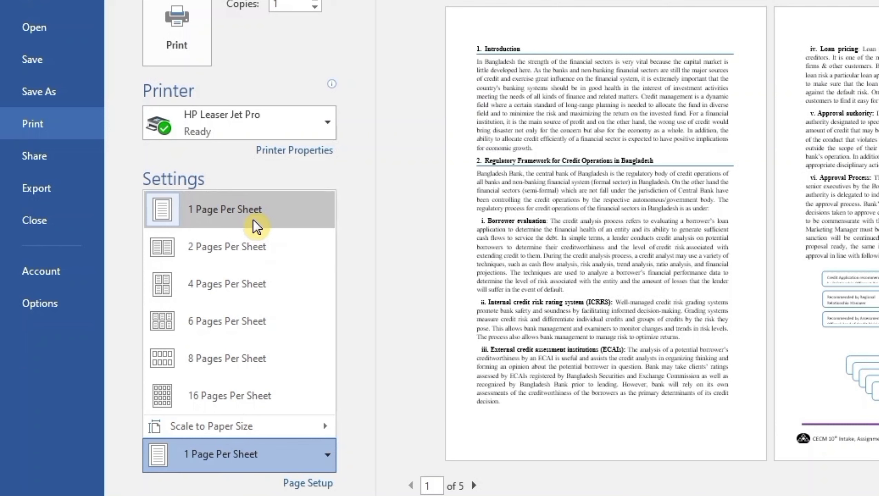
click(247, 246)
click(219, 455)
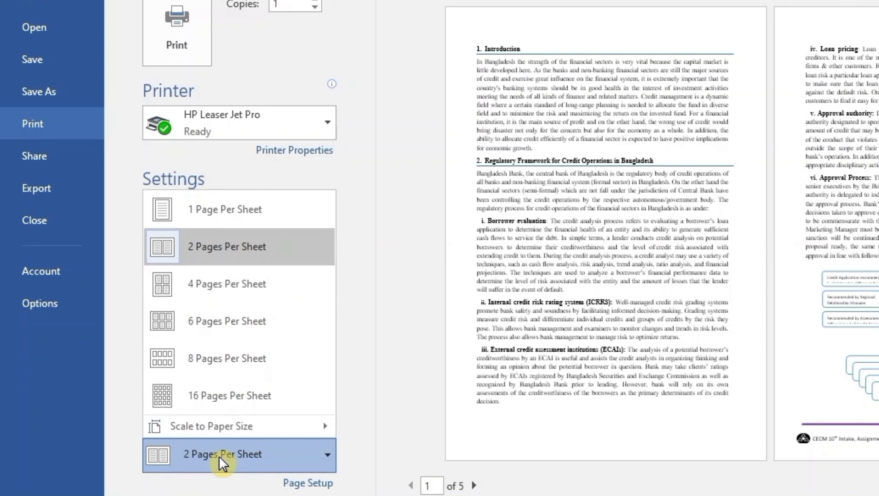
click(223, 291)
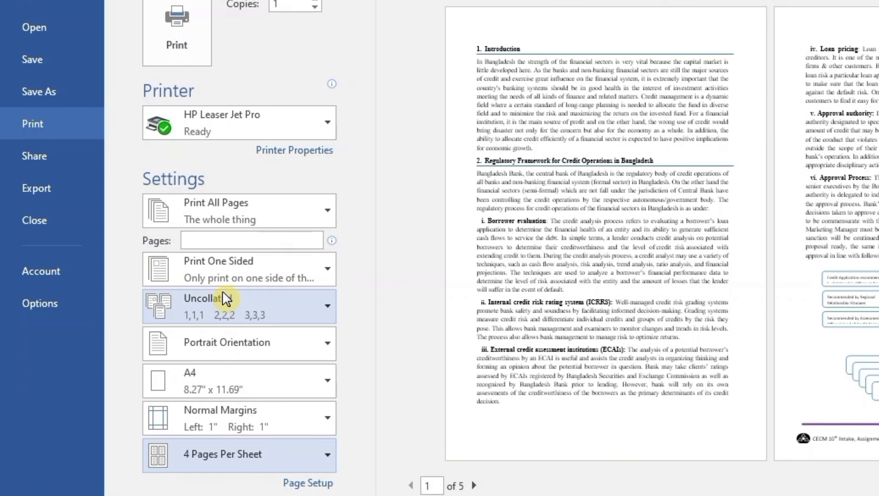
Try 6 Pages Per Sheet and switch the setting back to 4 Pages Per Sheet
click(232, 454)
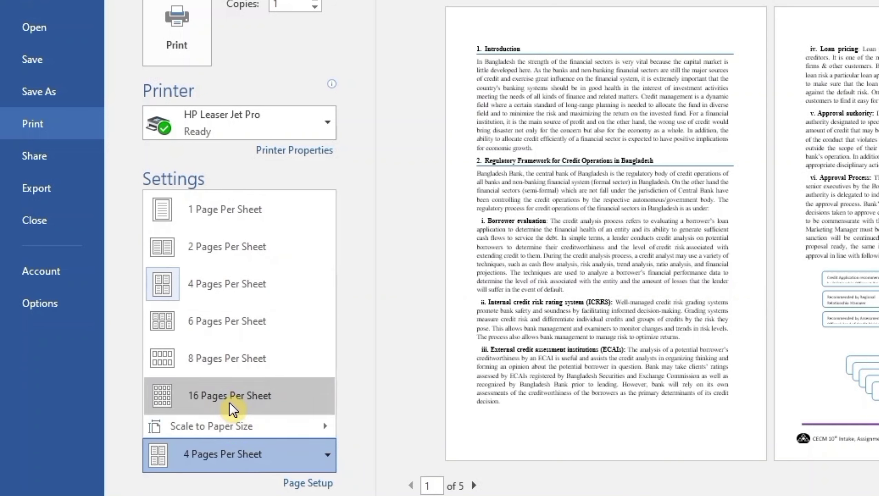
click(235, 332)
click(232, 463)
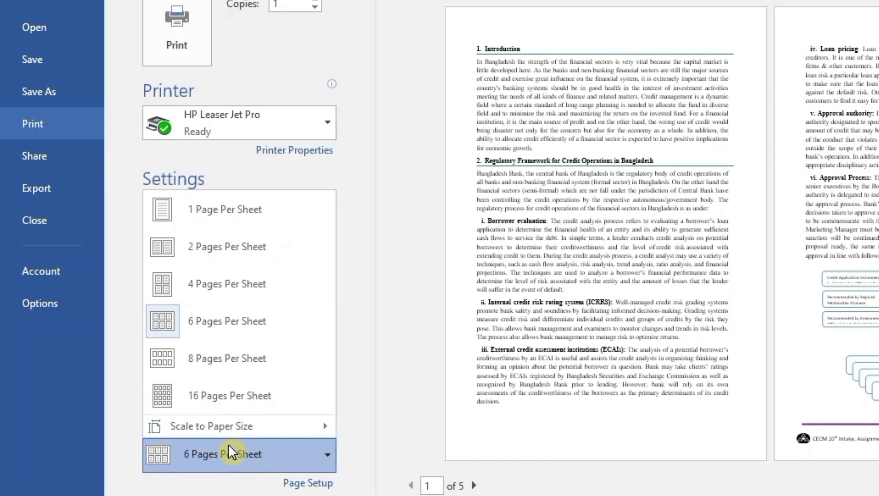
mouse_move(240, 436)
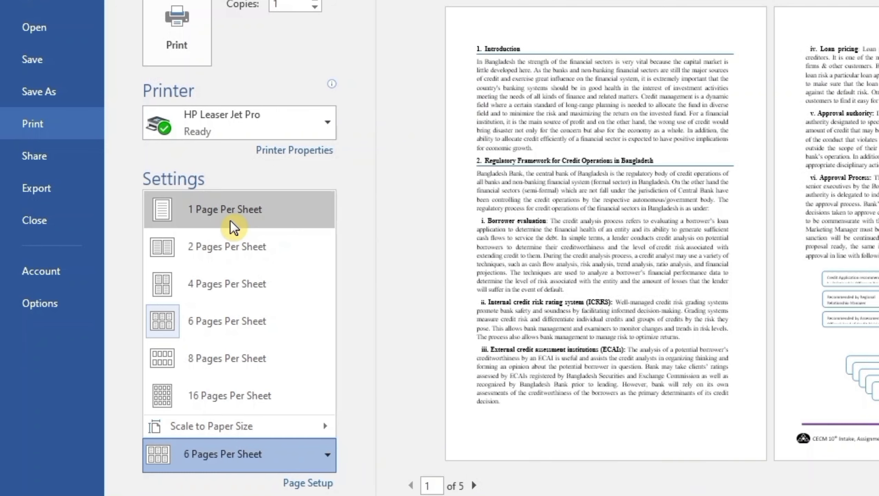
click(227, 283)
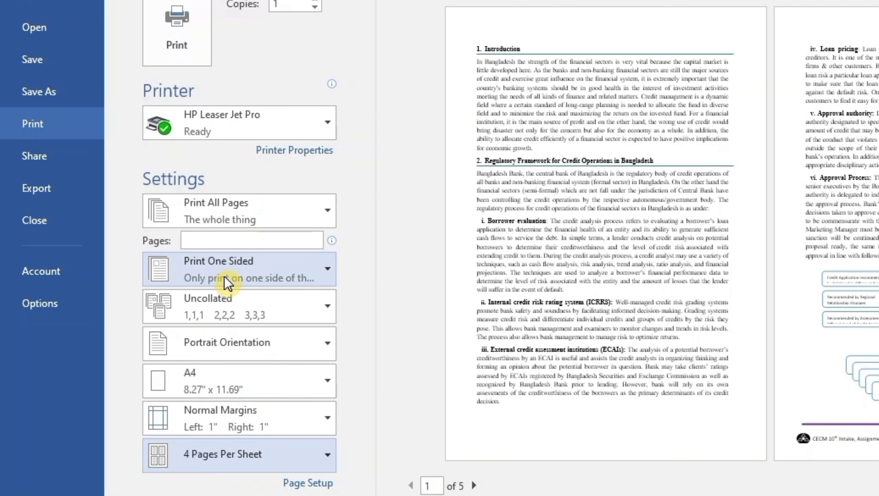
Return the print layout to 1 Page Per Sheet and leave the print settings
scroll(232, 452, up, 2)
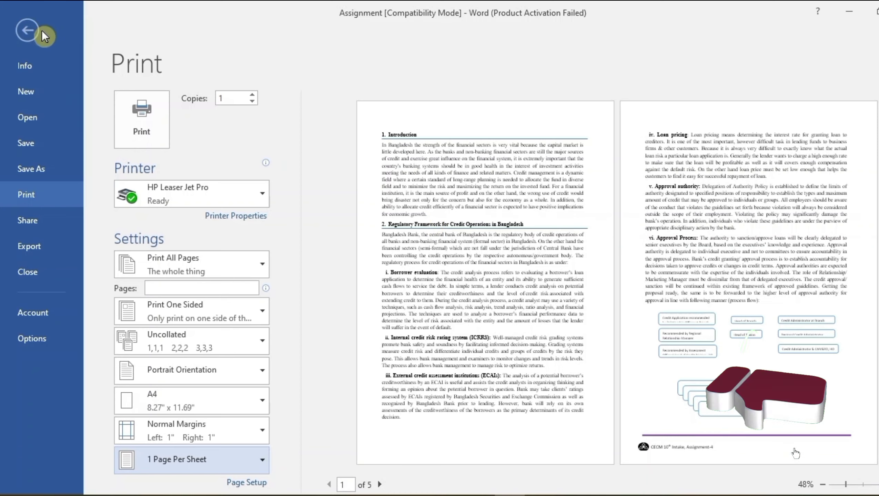
click(28, 30)
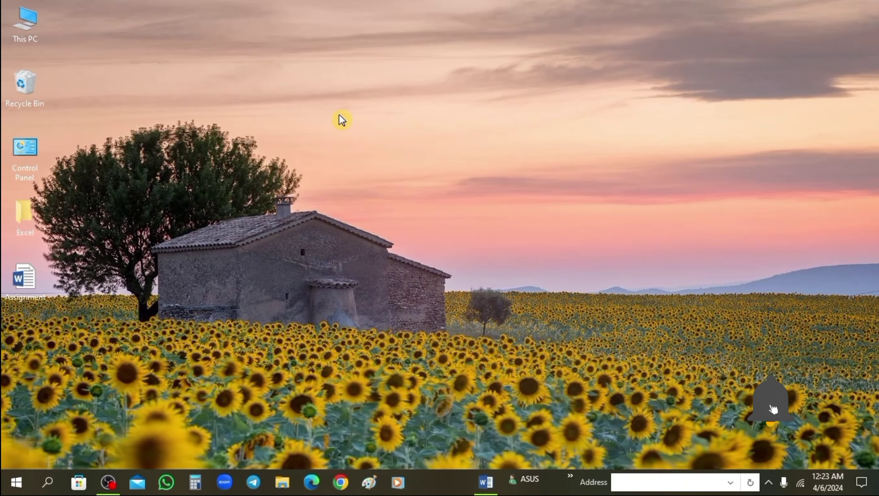
right_click(338, 114)
click(367, 157)
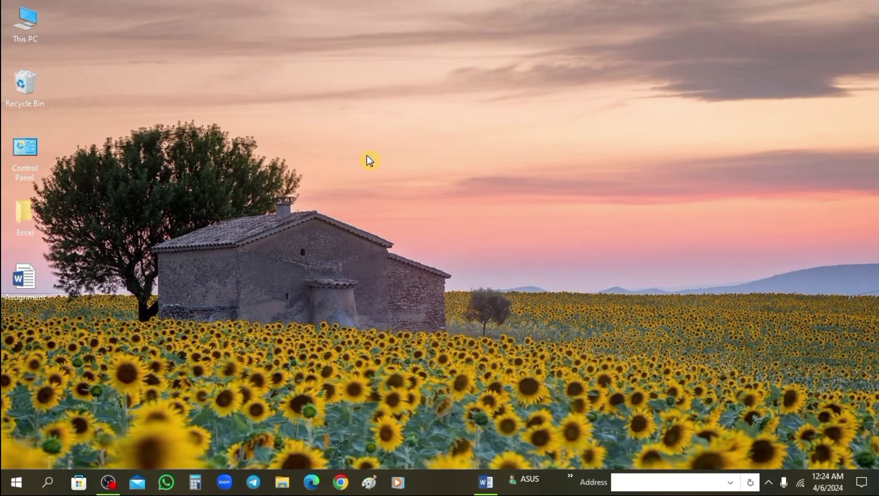